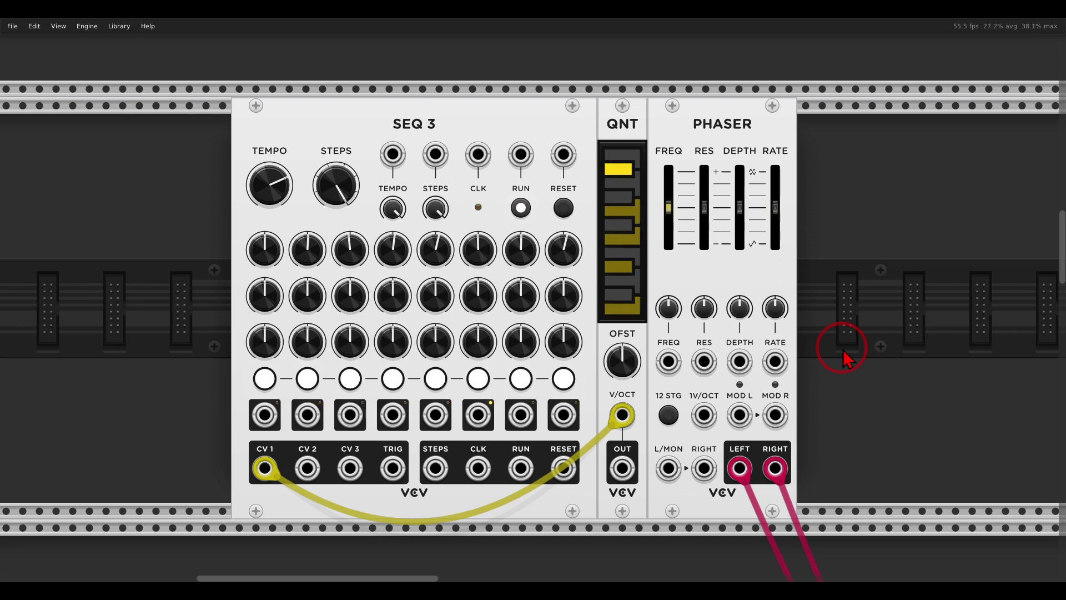
Step: Scroll the rack up one row to reveal the Phaser, Flanger and Chorus modules
mouse_move(728, 380)
mouse_down()
mouse_move(684, 386)
mouse_move(681, 416)
mouse_move(708, 448)
mouse_move(731, 437)
mouse_move(730, 382)
mouse_up()
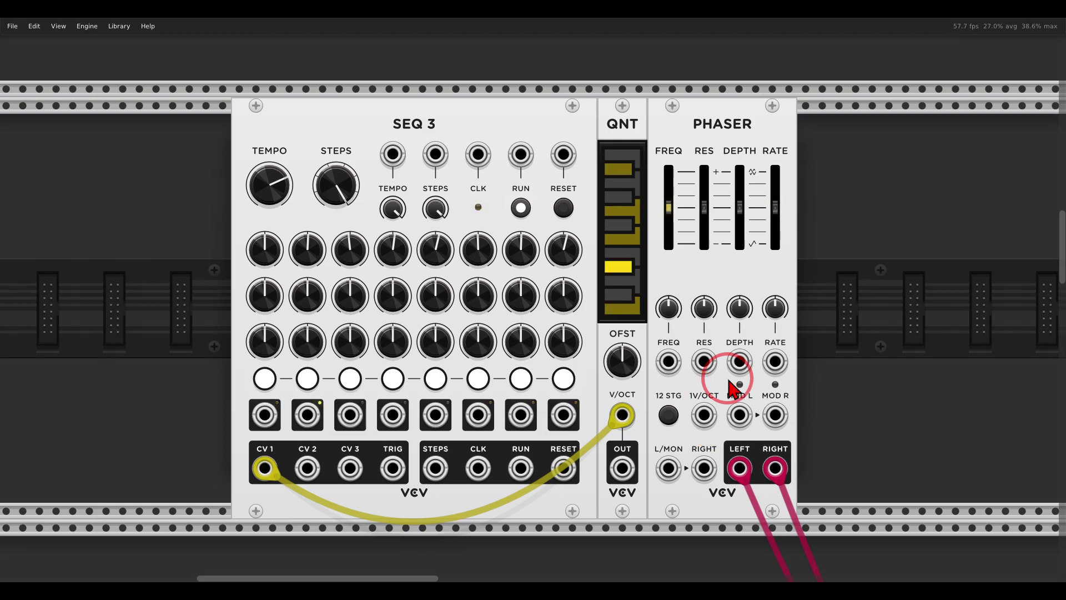
scroll(731, 389, up, 5)
scroll(731, 389, up, 1)
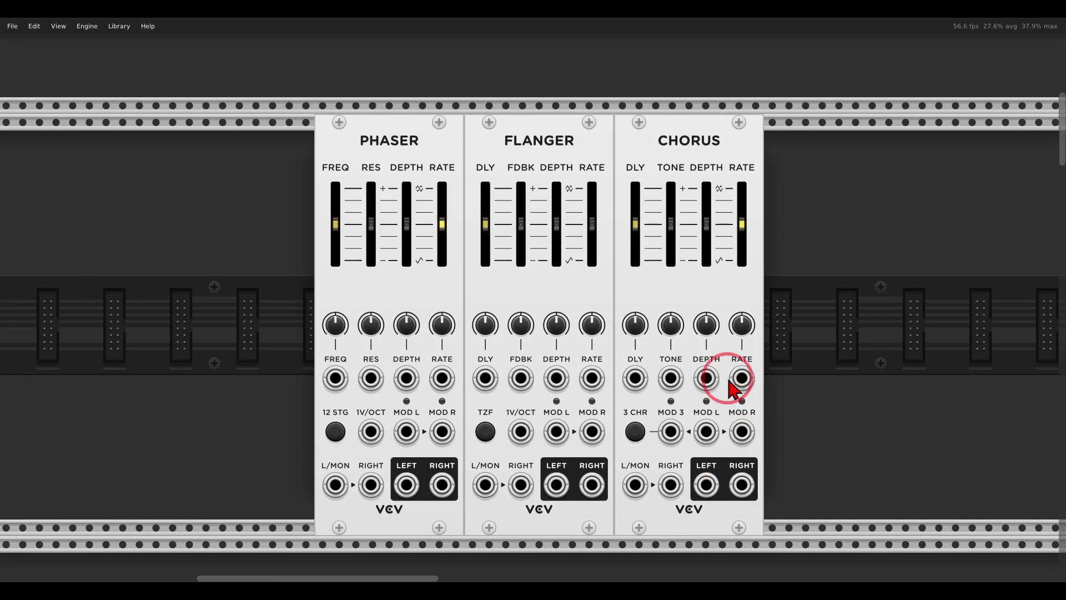
scroll(731, 389, down, 1)
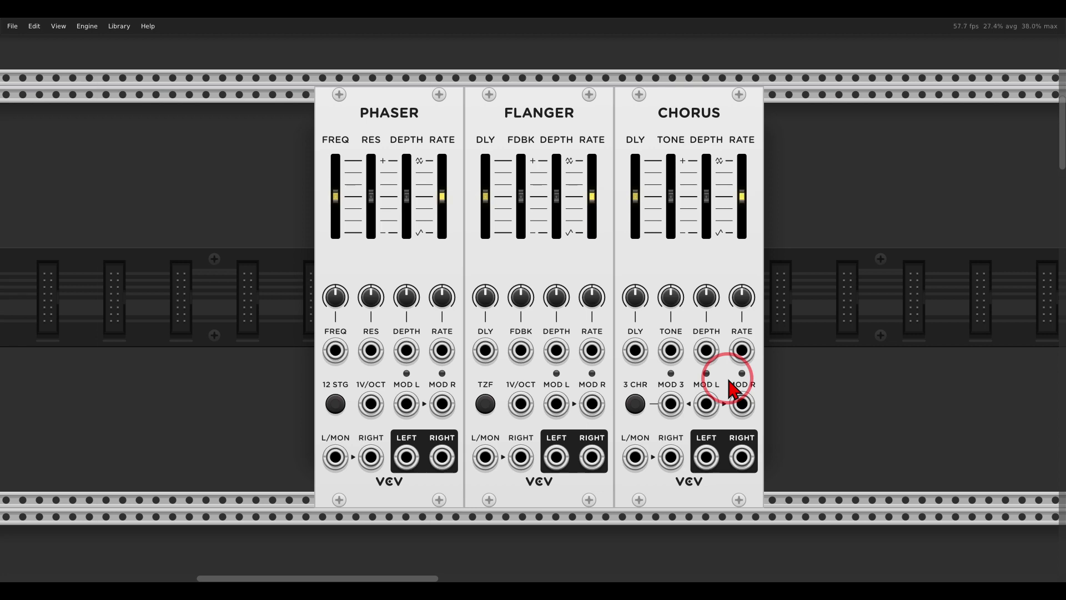
Step: Scroll back down to the SEQ 3, QNT and Phaser row
scroll(732, 389, down, 15)
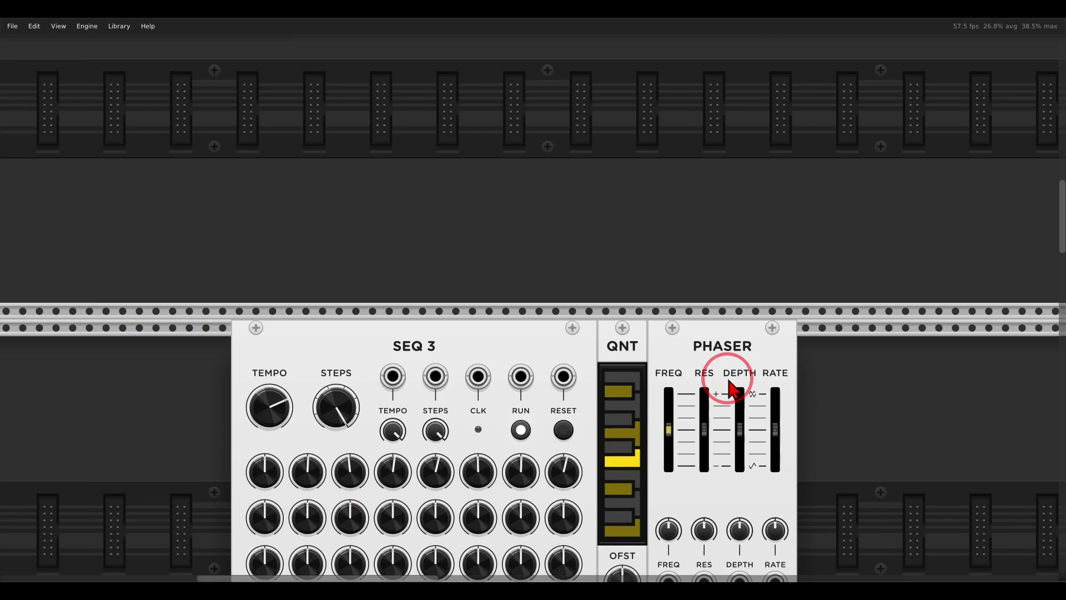
scroll(732, 389, down, 1)
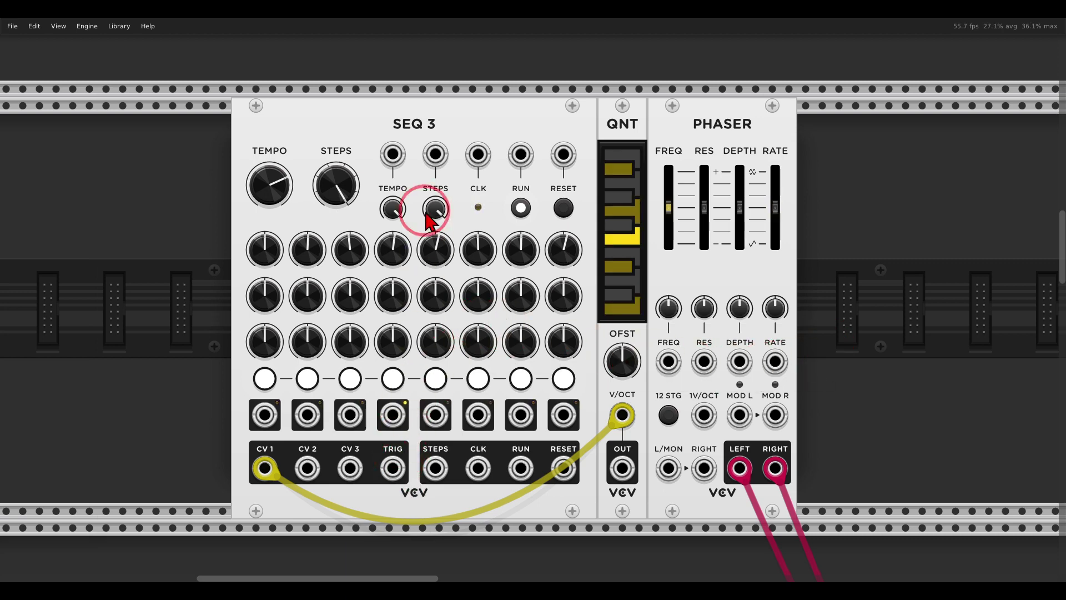
Step: Enable Clock passthrough on SEQ 3 and cable its TRIG output to the Phaser's L/MON input
right_click(423, 151)
click(443, 290)
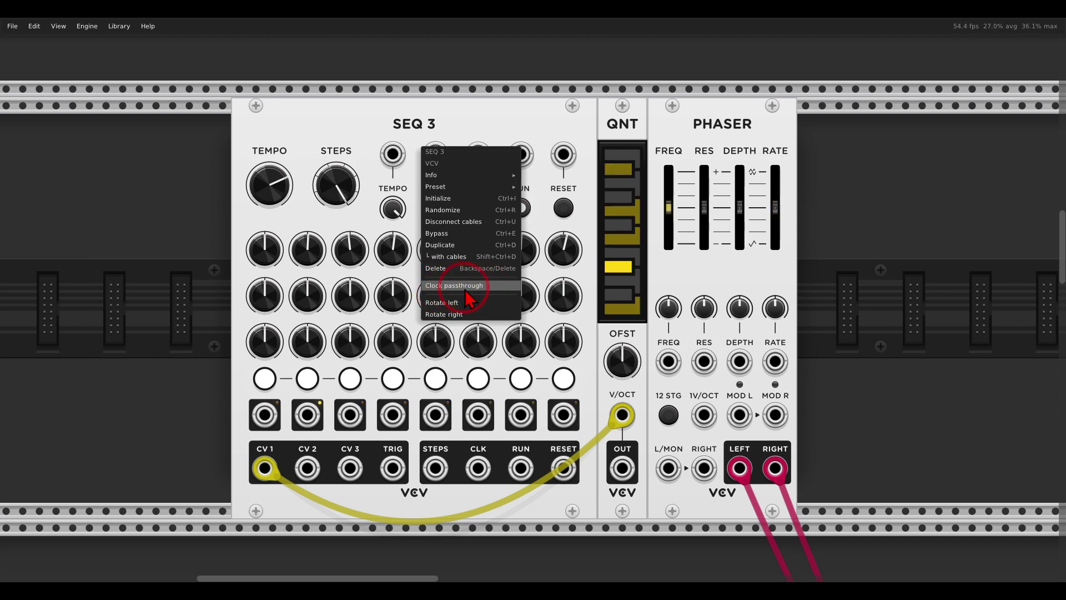
click(359, 121)
drag(392, 469, 665, 471)
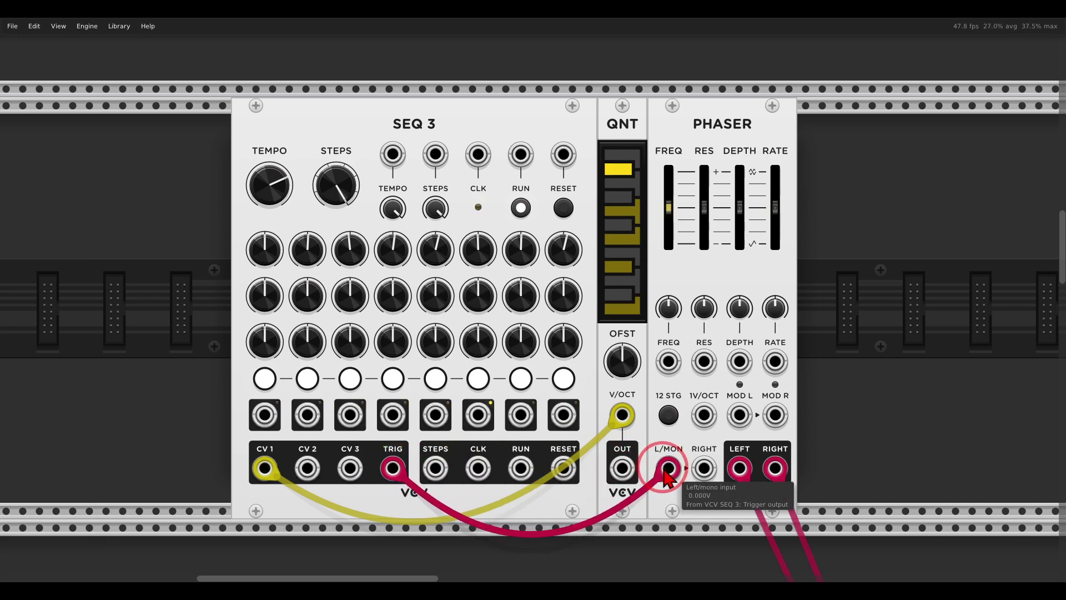
click(672, 392)
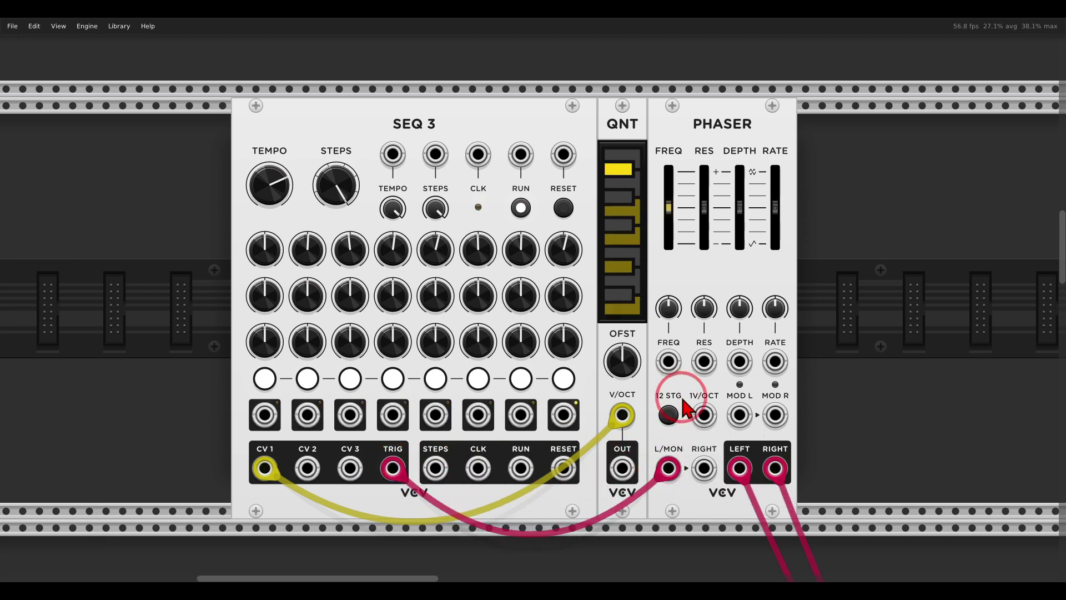
Step: Cable QNT OUT into the Phaser's 1V/OCT input and drag resonance to about -91%
click(703, 313)
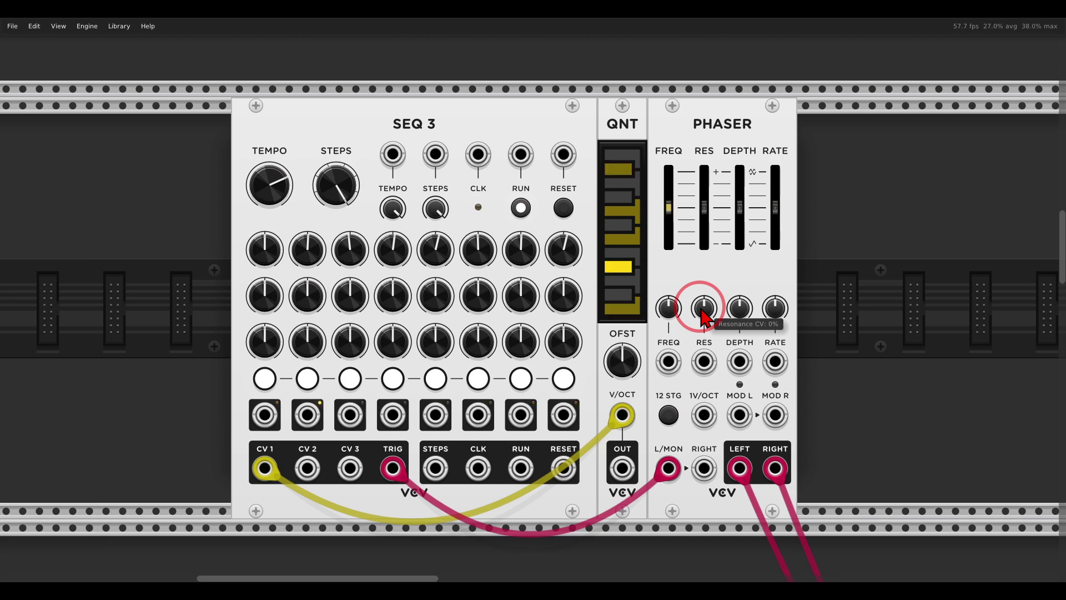
drag(703, 209, 707, 159)
drag(626, 468, 704, 415)
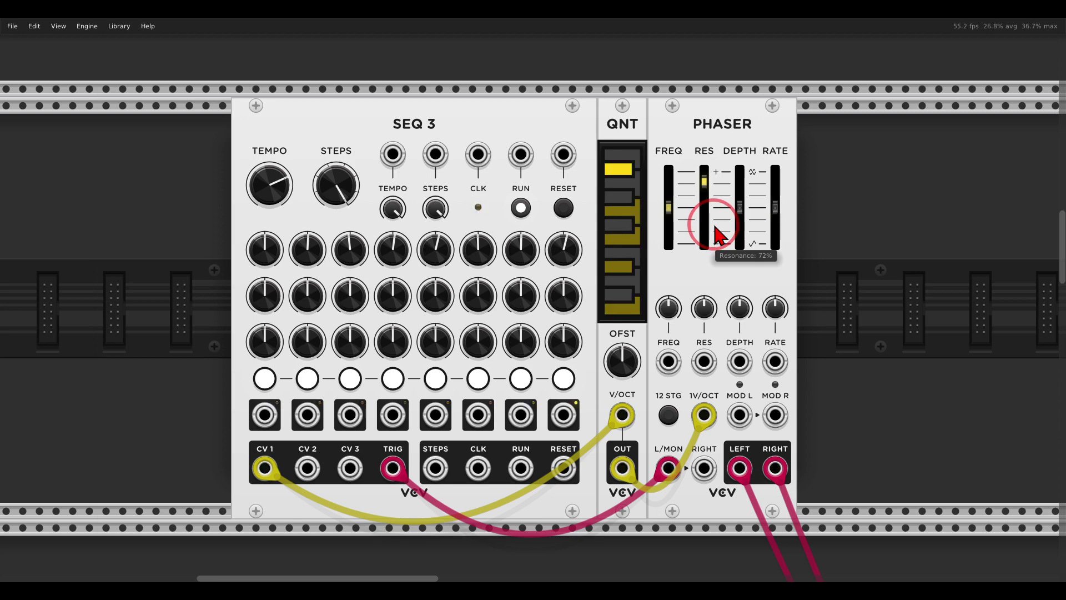
drag(715, 225, 709, 271)
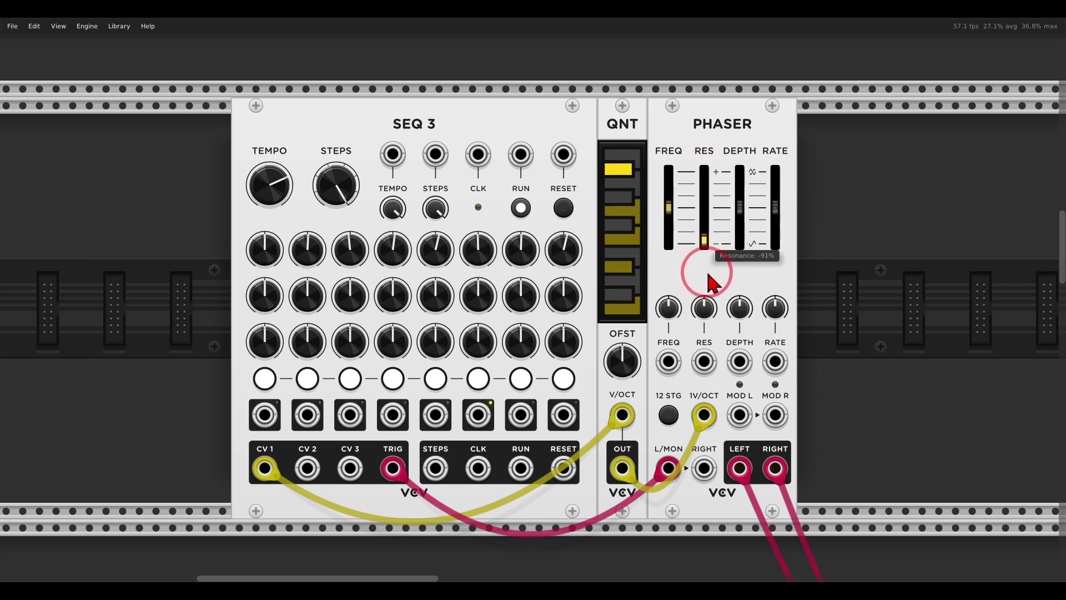
Step: Nudge the Phaser's resonance from -91% to roughly -79%, leaving depth at 0%
click(743, 217)
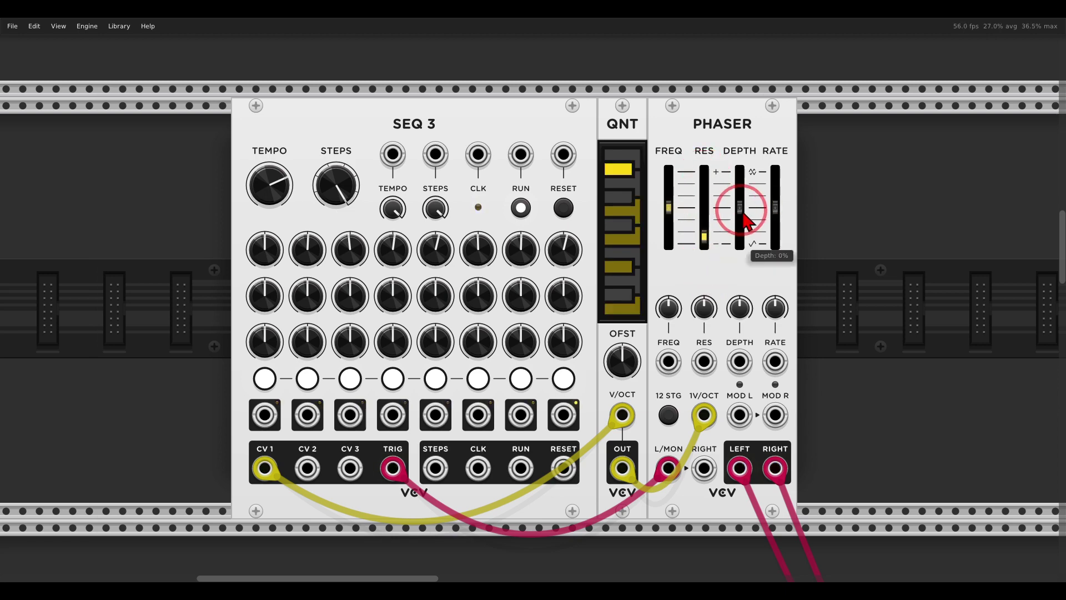
click(714, 239)
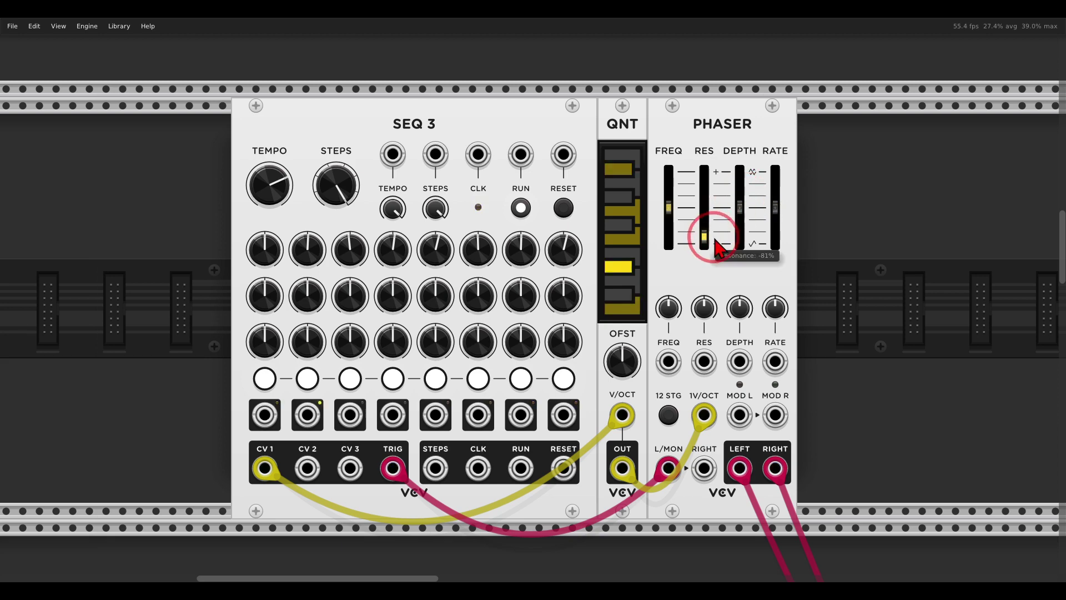
drag(715, 240, 711, 248)
click(665, 306)
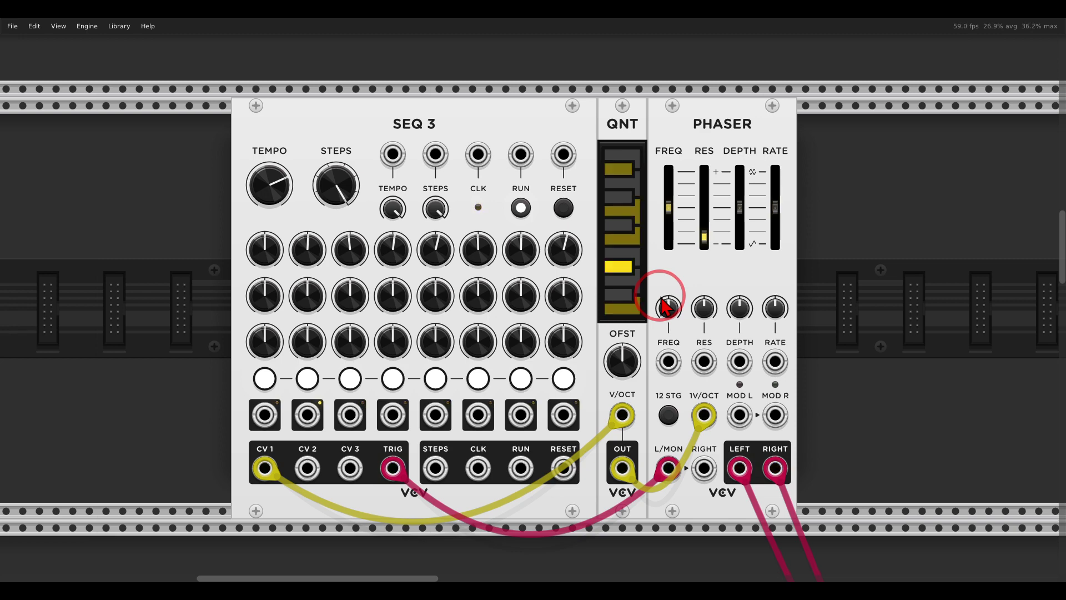
Step: Select 12 STG, then settle the Phaser's FREQ near 2021.7 Hz and RES at -89%
click(669, 416)
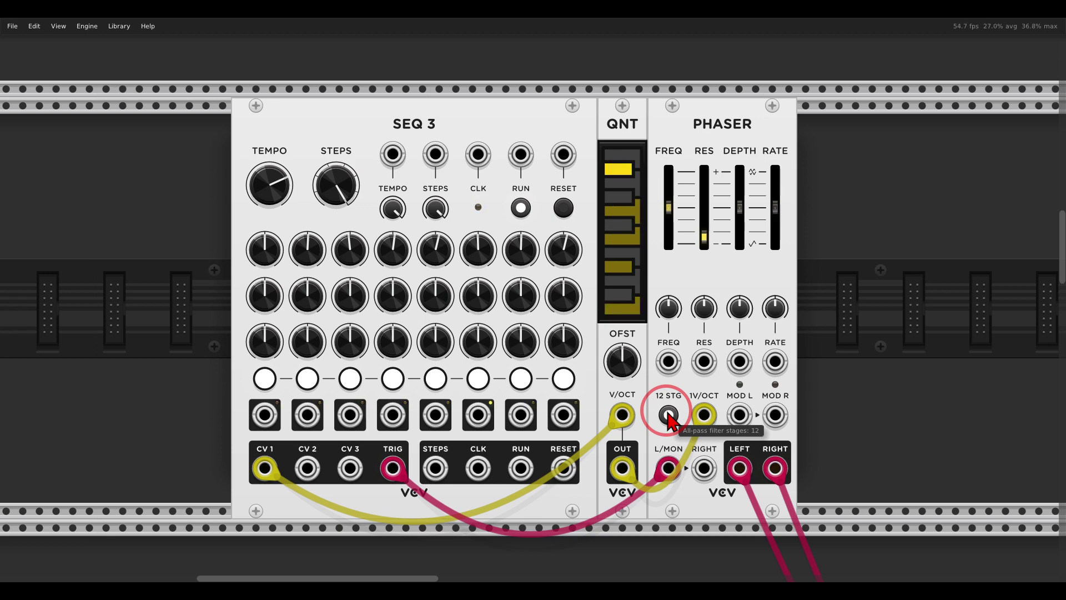
mouse_move(704, 239)
mouse_down()
mouse_move(711, 152)
mouse_move(715, 251)
mouse_move(711, 240)
mouse_up()
mouse_move(669, 209)
mouse_down()
mouse_move(673, 236)
mouse_move(676, 191)
mouse_up()
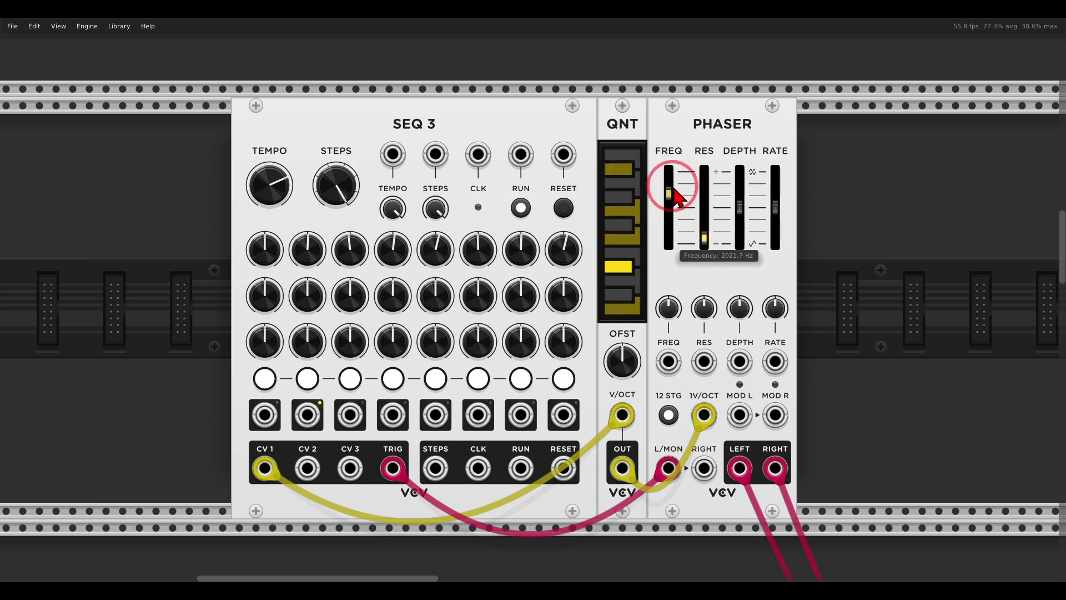
click(711, 236)
drag(709, 229, 704, 245)
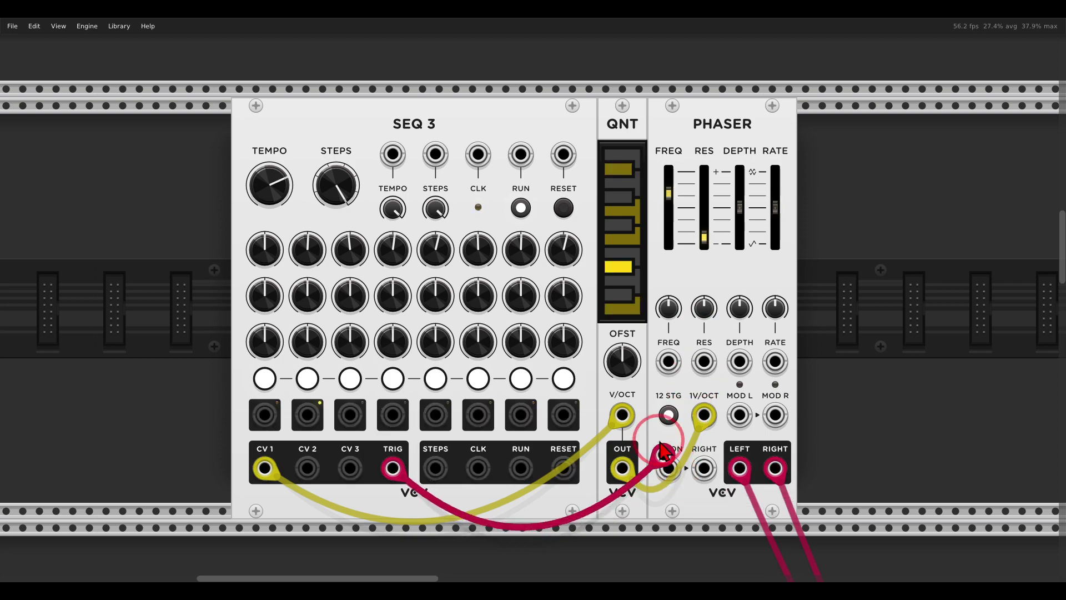
Step: Navigate over to MixMaster and unmute its first channel
drag(666, 467, 626, 311)
scroll(629, 295, down, 5)
scroll(629, 295, down, 8)
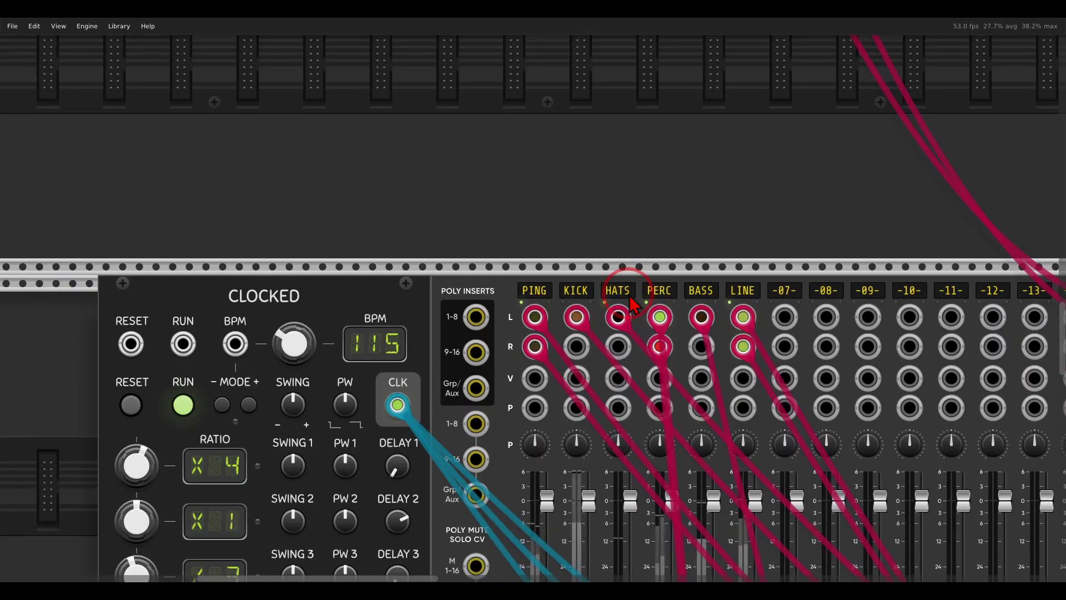
scroll(629, 295, down, 4)
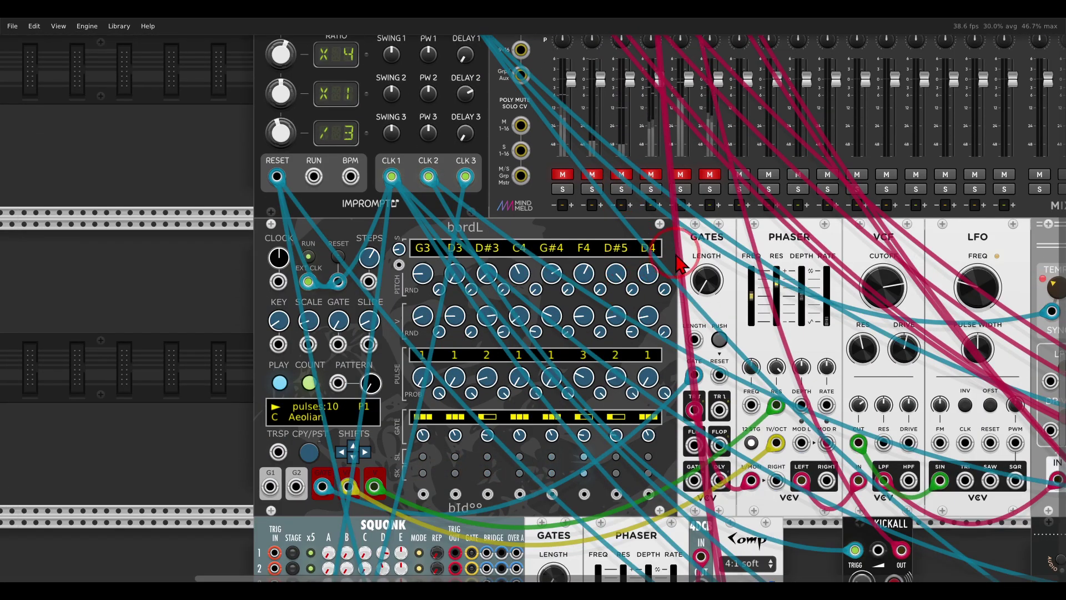
scroll(591, 243, right, 3)
scroll(588, 233, right, 3)
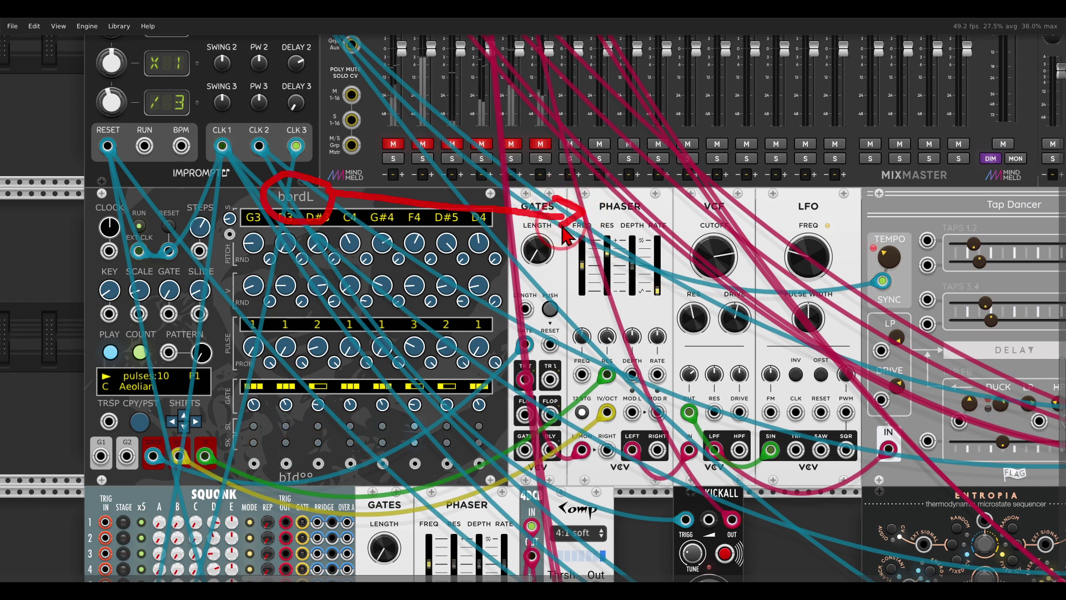
scroll(600, 214, right, 2)
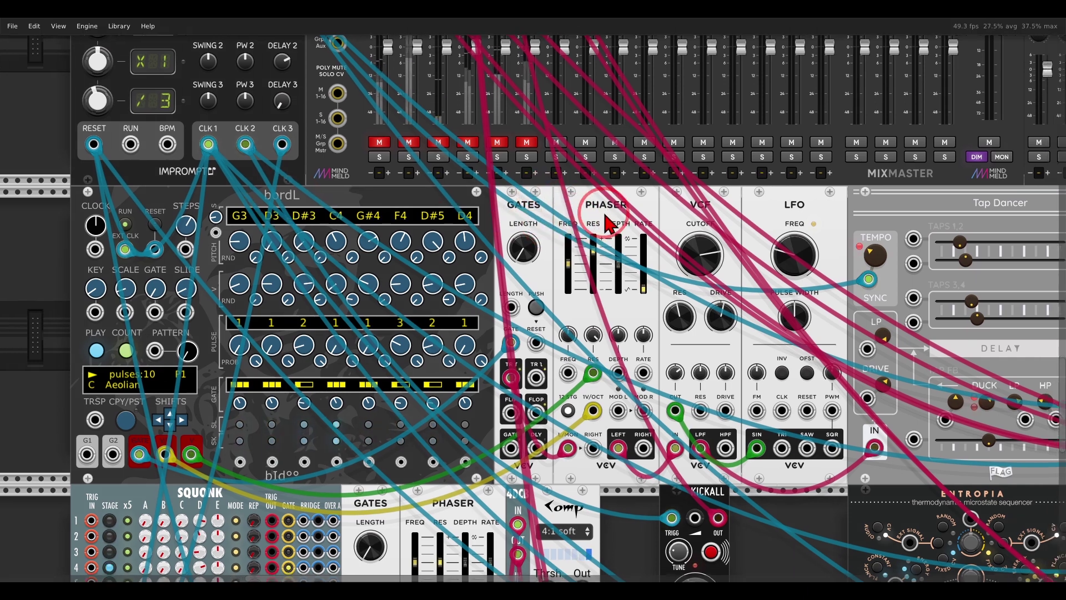
mouse_move(691, 205)
mouse_down()
mouse_move(774, 210)
mouse_move(650, 190)
mouse_move(785, 207)
mouse_up()
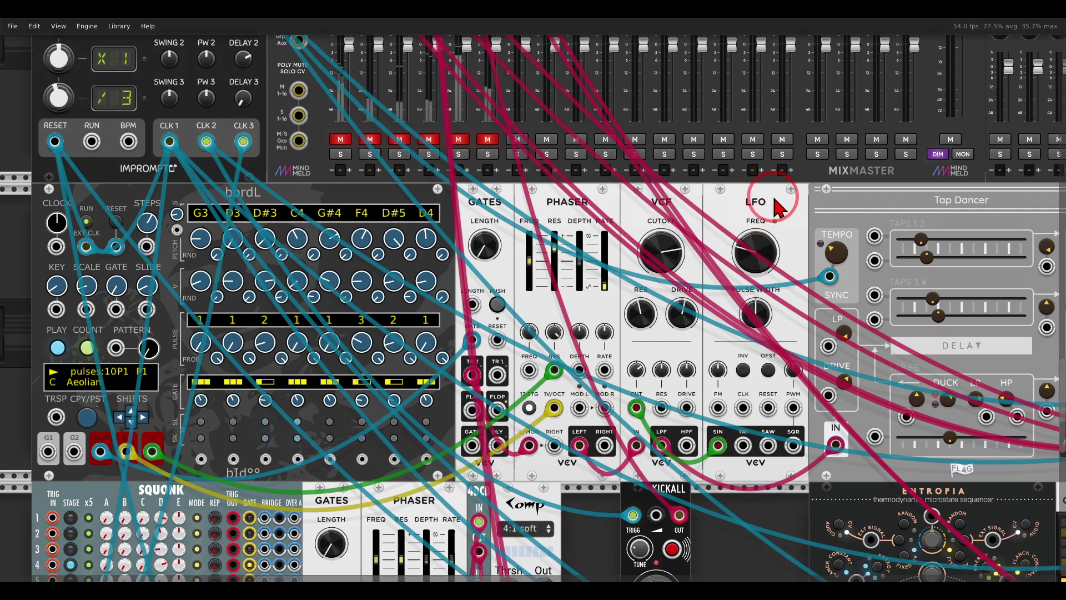
scroll(822, 197, right, 2)
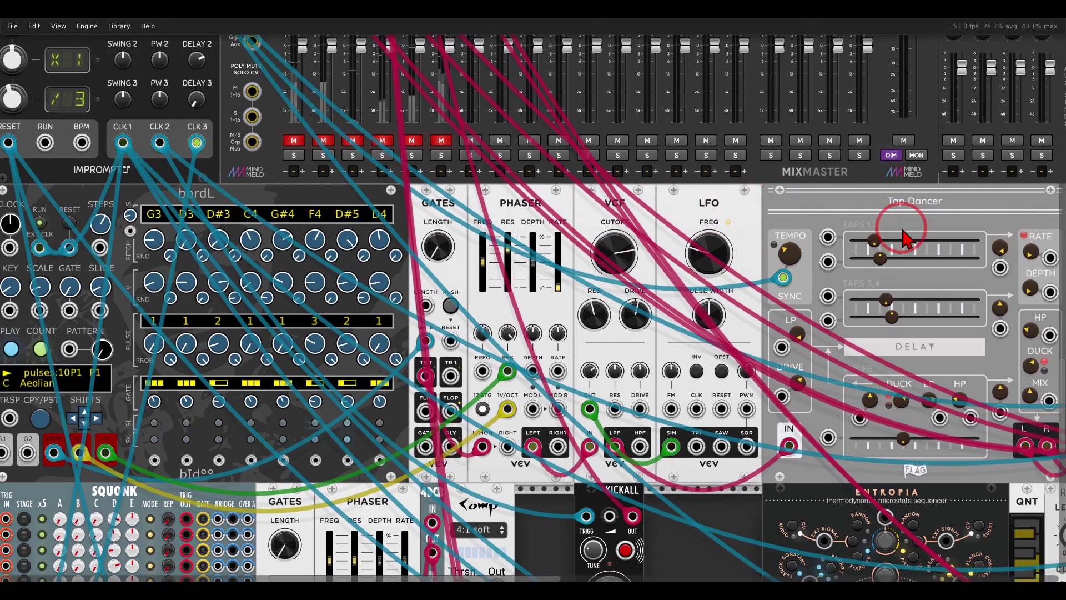
click(298, 142)
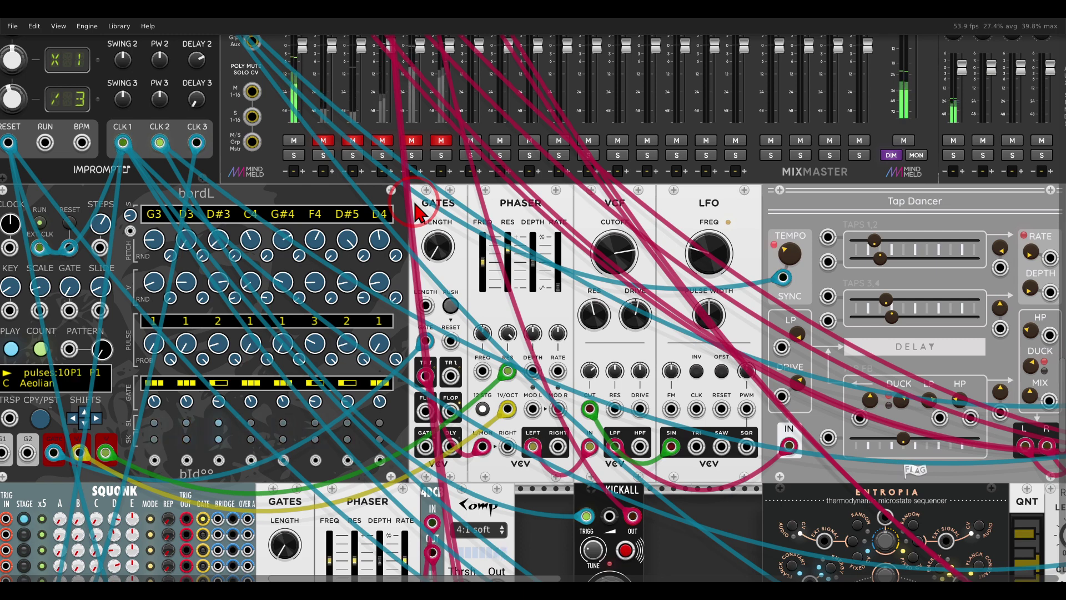
drag(415, 203, 520, 206)
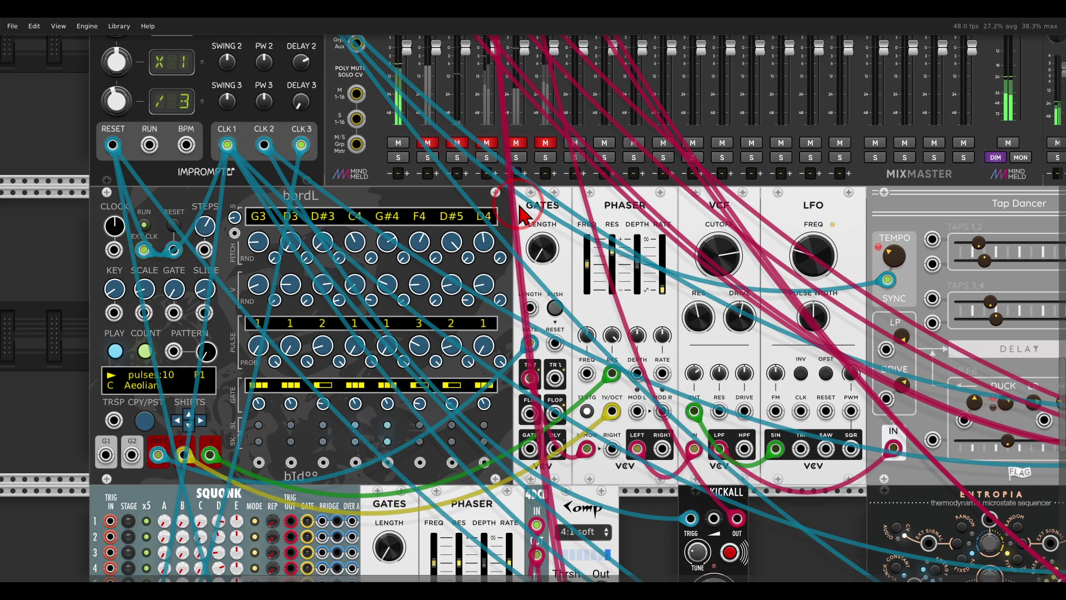
scroll(517, 202, up, 5)
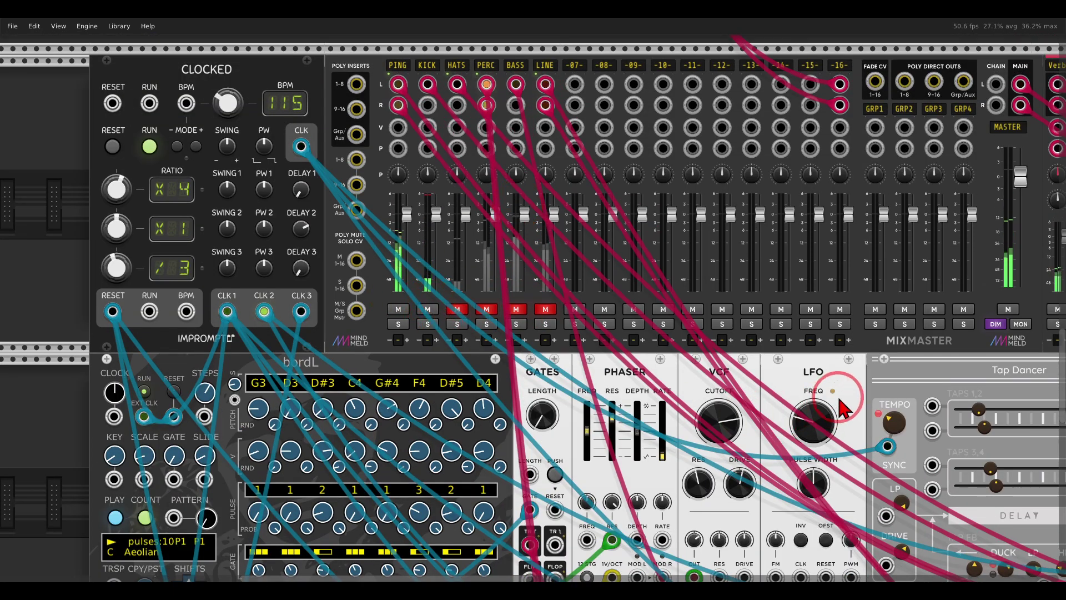
scroll(650, 307, right, 10)
scroll(650, 308, down, 2)
scroll(649, 307, left, 10)
scroll(667, 303, up, 1)
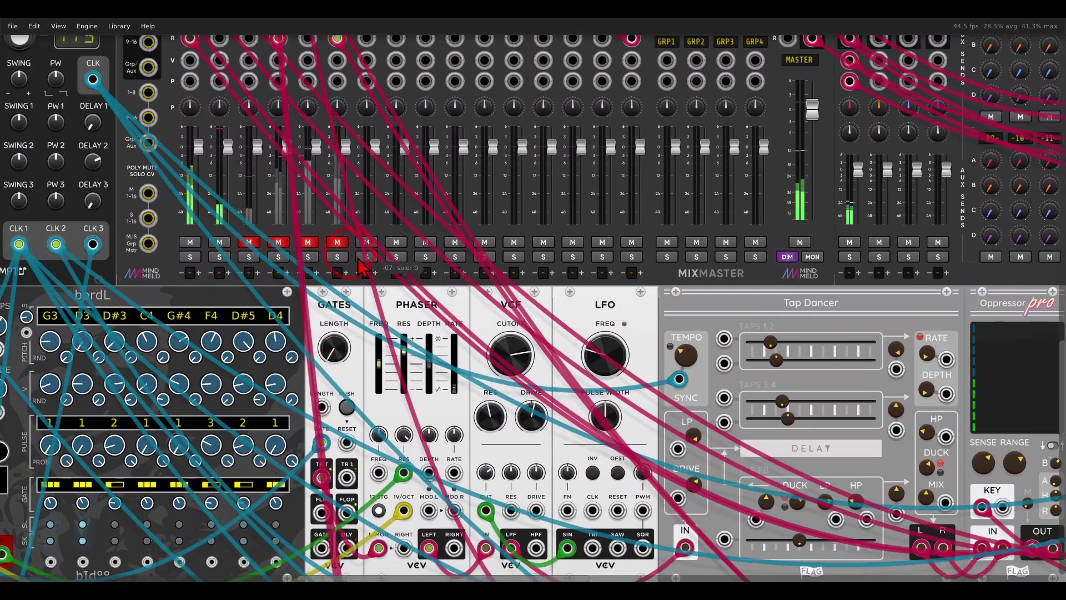
scroll(684, 300, right, 11)
scroll(555, 306, down, 2)
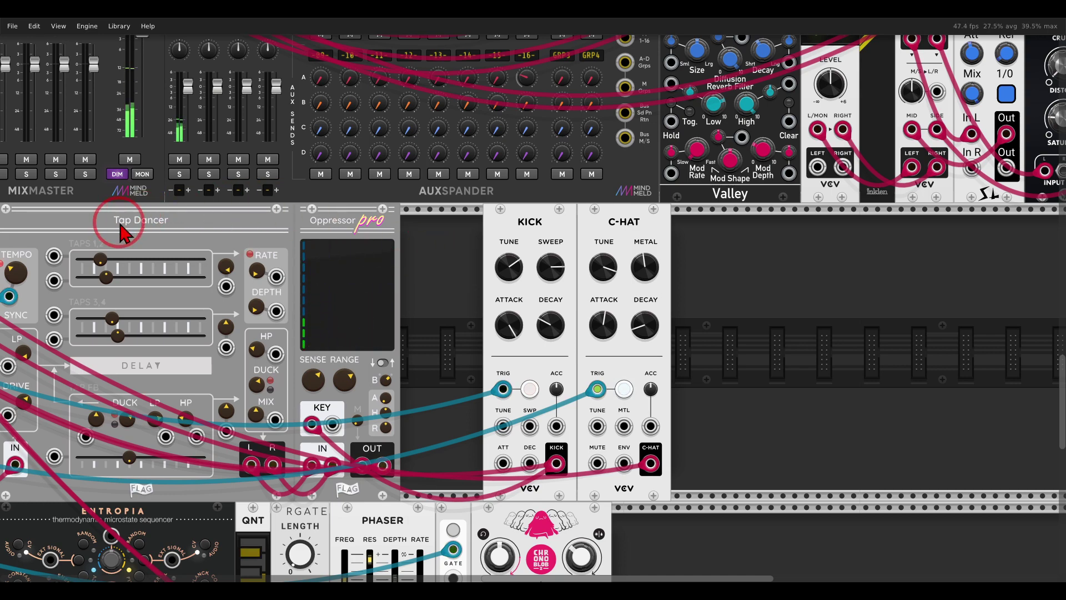
drag(125, 226, 604, 208)
drag(114, 150, 491, 303)
Step: Unmute and solo the PERC channel, then trace SQUONK to the lower GATES module
click(460, 293)
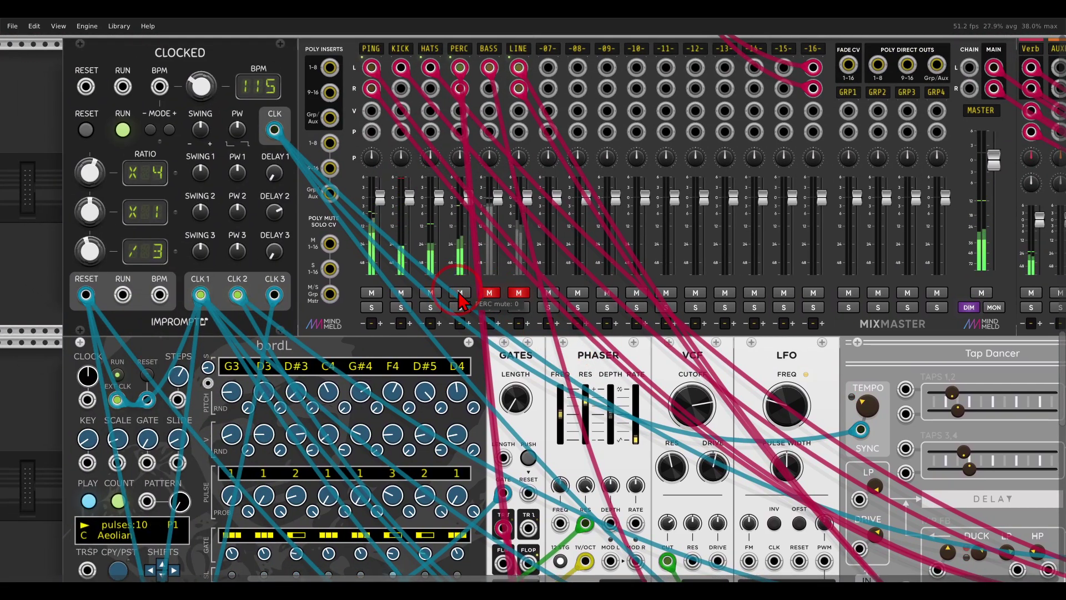
click(460, 308)
scroll(462, 311, down, 5)
scroll(464, 315, down, 10)
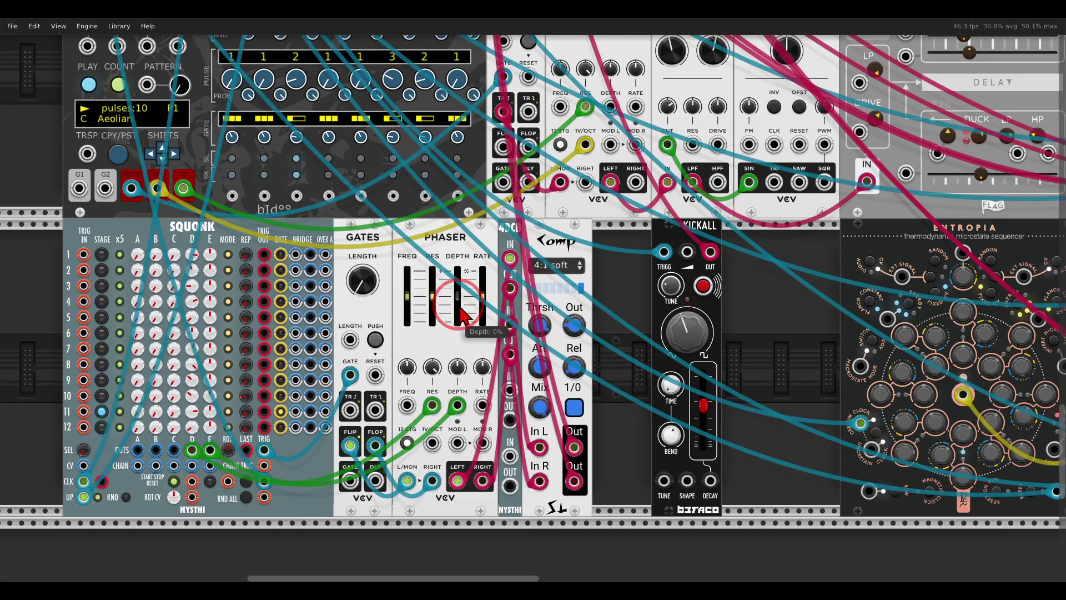
scroll(277, 206, up, 2)
scroll(278, 205, left, 3)
mouse_move(279, 206)
mouse_down()
mouse_move(253, 228)
mouse_move(310, 226)
mouse_move(302, 204)
mouse_move(472, 221)
mouse_move(466, 204)
mouse_move(490, 217)
mouse_move(471, 239)
mouse_up()
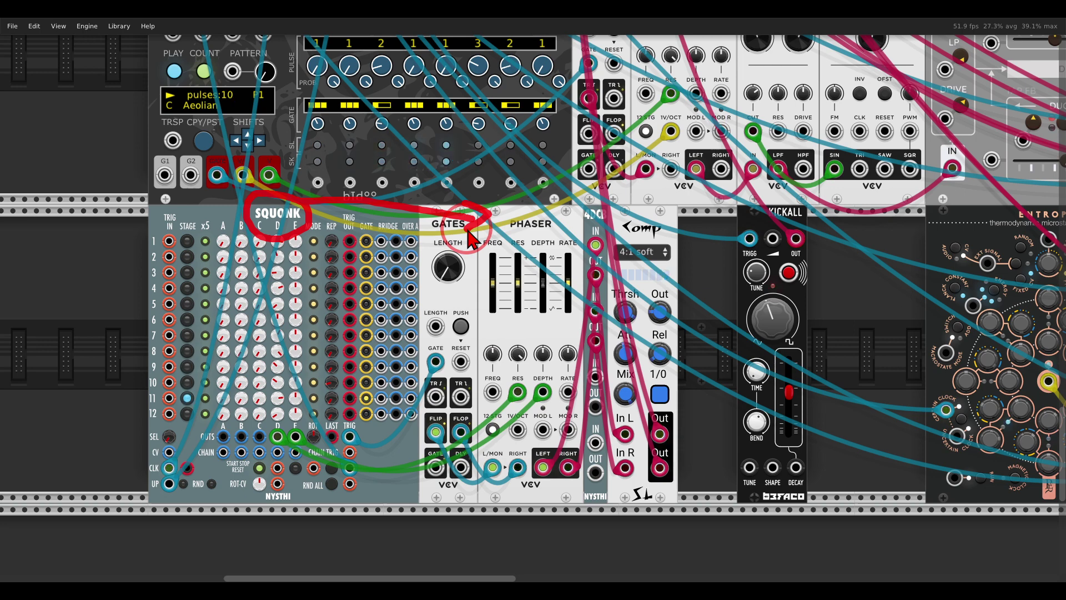
scroll(469, 239, up, 10)
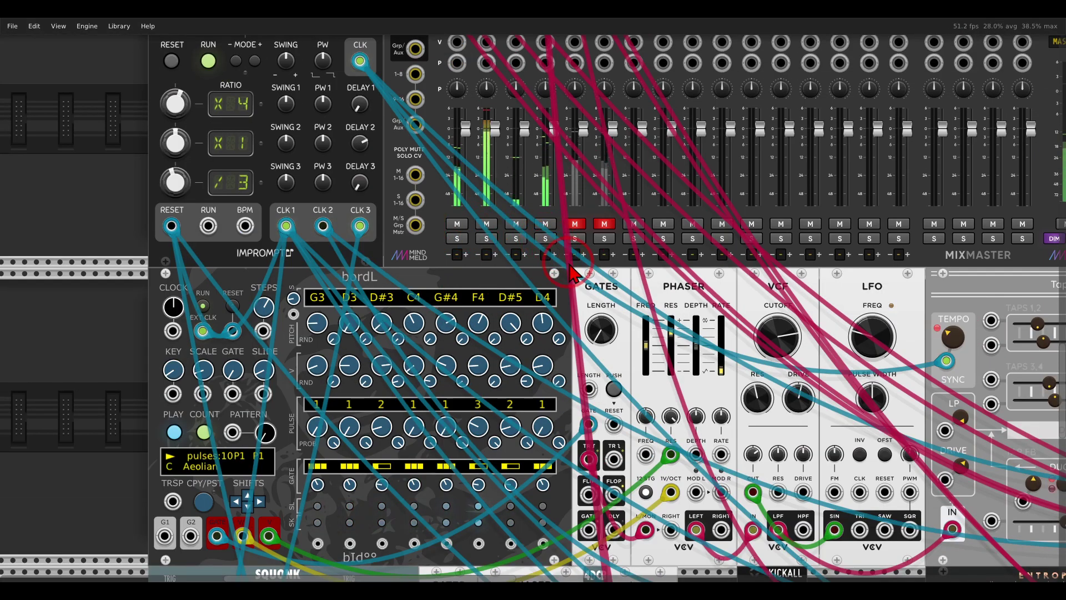
scroll(556, 245, down, 1)
scroll(556, 246, right, 2)
scroll(559, 245, down, 8)
scroll(558, 244, right, 1)
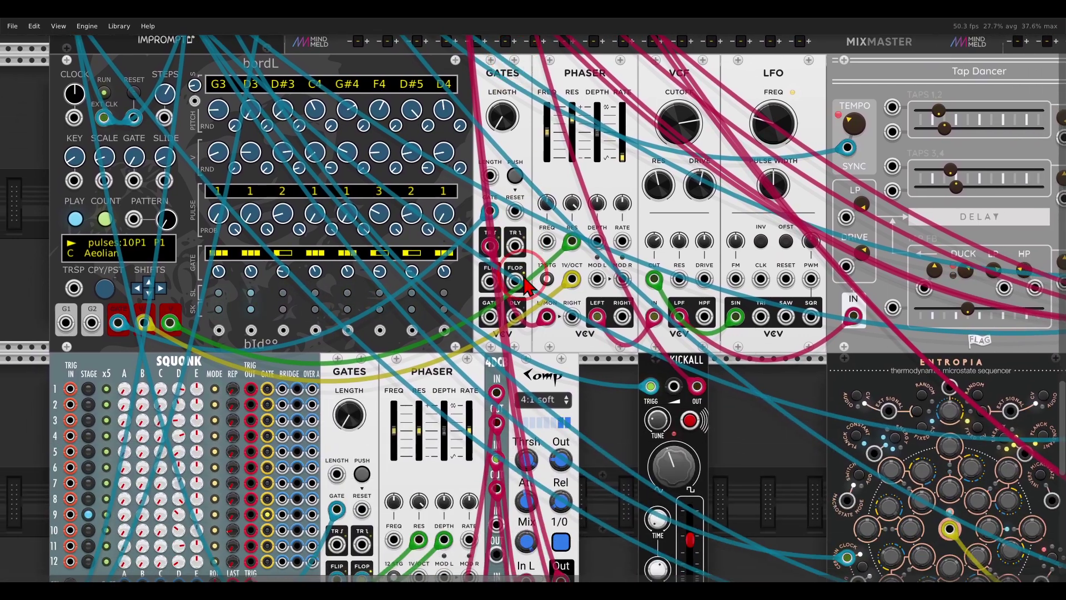
scroll(611, 205, left, 3)
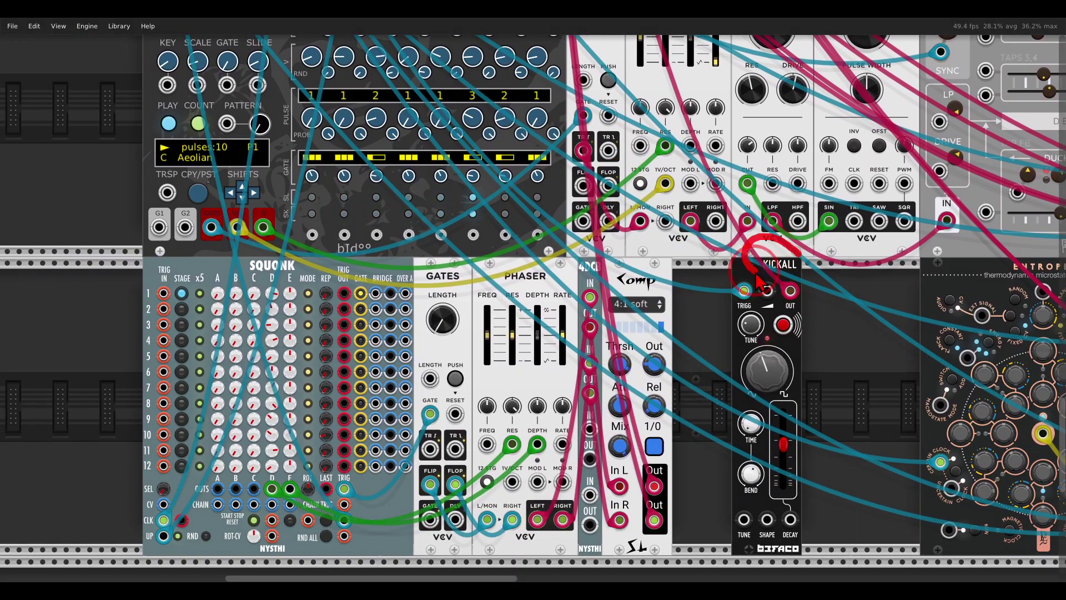
scroll(594, 225, up, 3)
scroll(595, 225, up, 3)
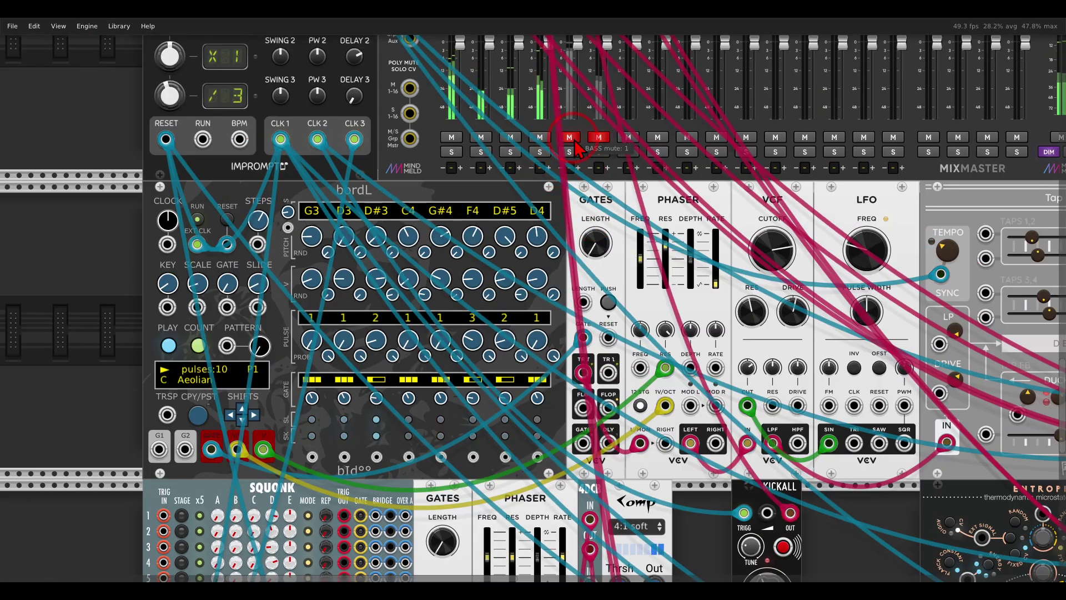
scroll(647, 253, down, 6)
scroll(647, 253, down, 2)
scroll(666, 261, right, 1)
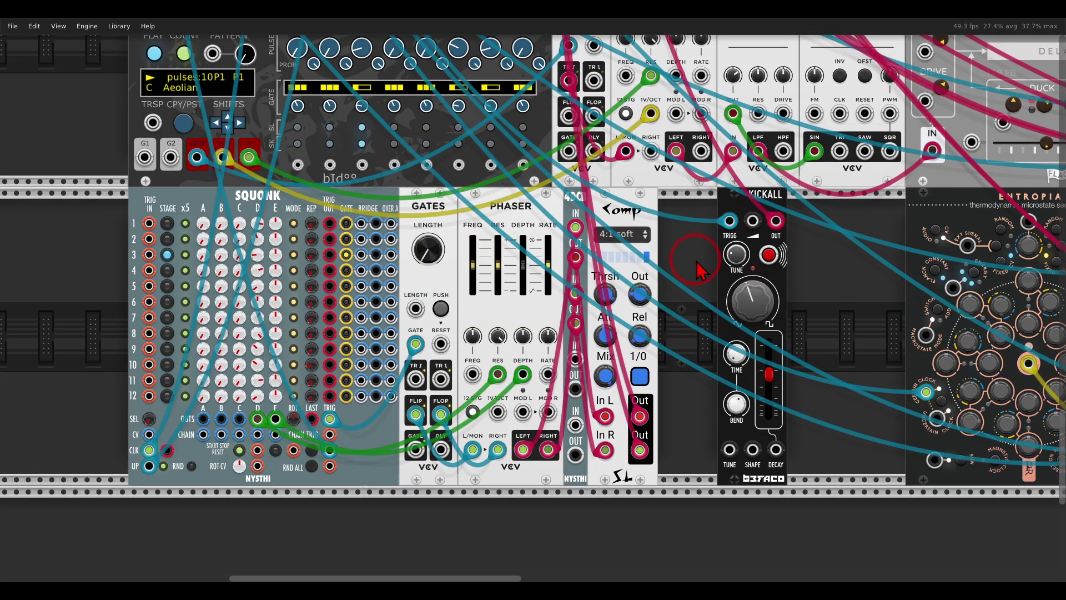
drag(838, 276, 289, 288)
mouse_move(525, 167)
mouse_down()
mouse_move(430, 175)
mouse_move(427, 210)
mouse_move(493, 221)
mouse_move(519, 186)
mouse_move(512, 176)
mouse_move(718, 204)
mouse_move(701, 189)
mouse_move(725, 200)
mouse_move(713, 219)
mouse_up()
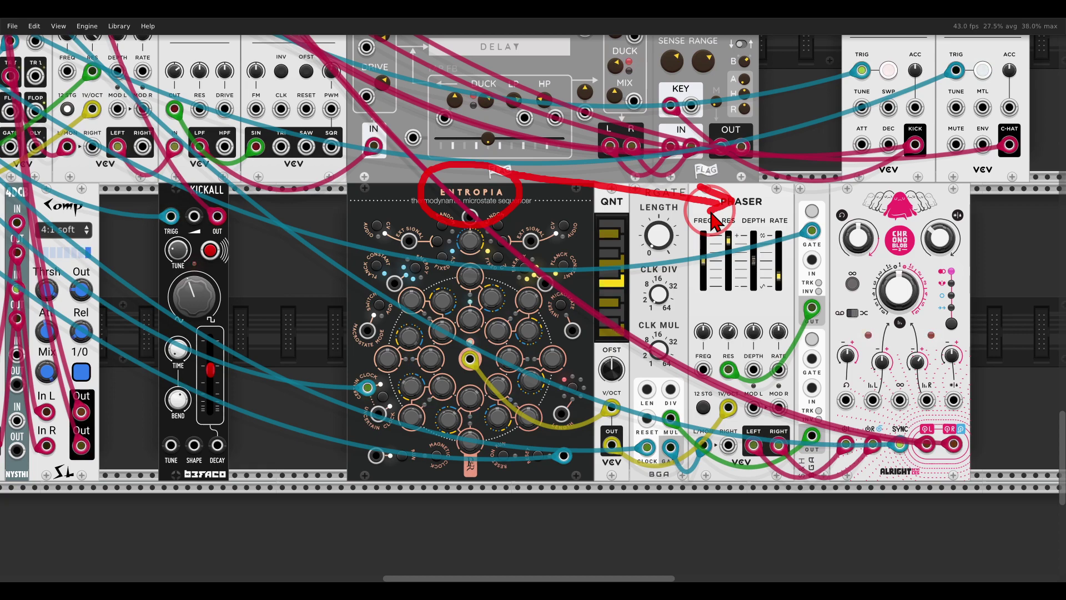
scroll(713, 219, down, 2)
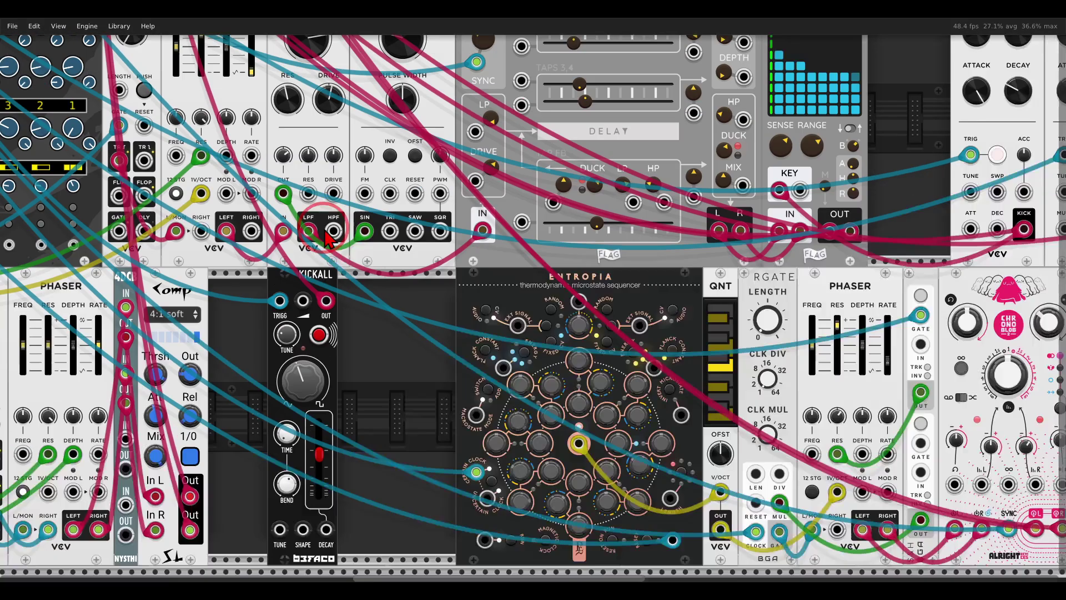
scroll(464, 269, up, 2)
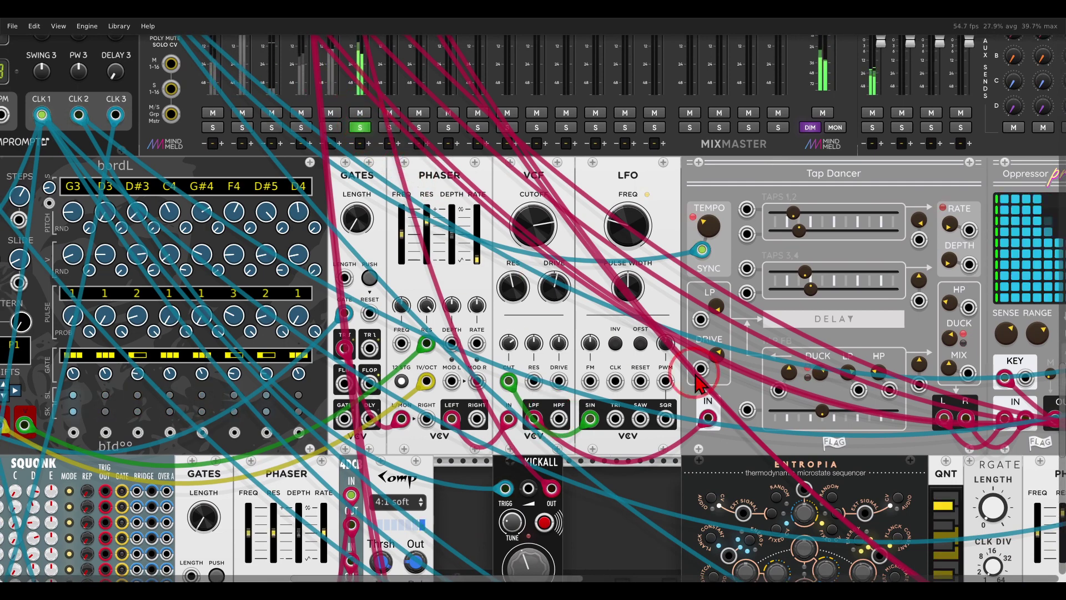
scroll(420, 243, down, 4)
scroll(420, 243, right, 6)
scroll(420, 243, down, 1)
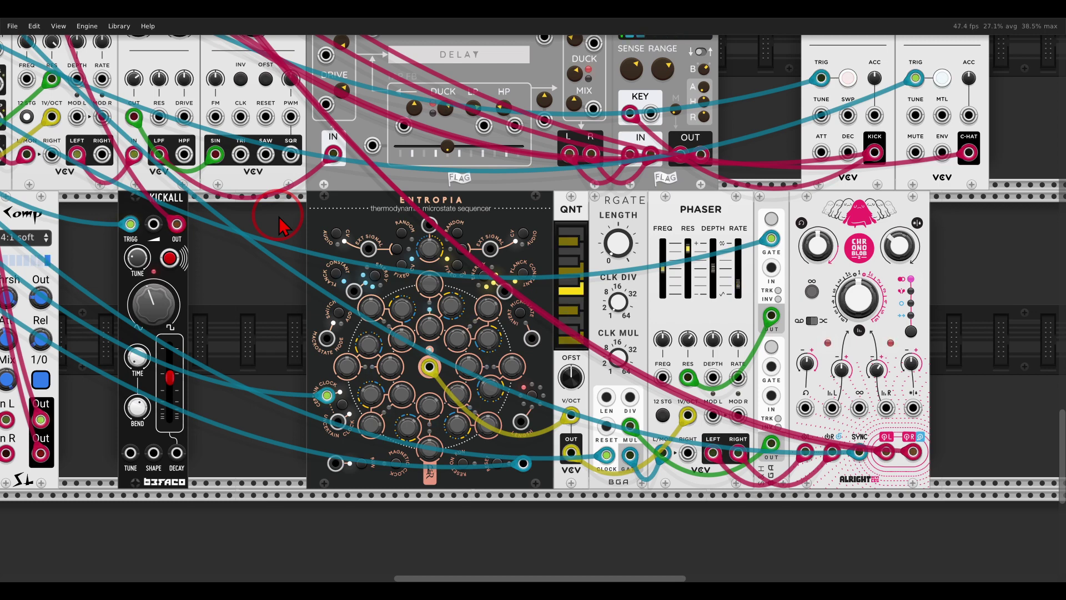
scroll(307, 244, up, 1)
scroll(308, 245, left, 1)
scroll(307, 245, up, 7)
scroll(307, 245, left, 8)
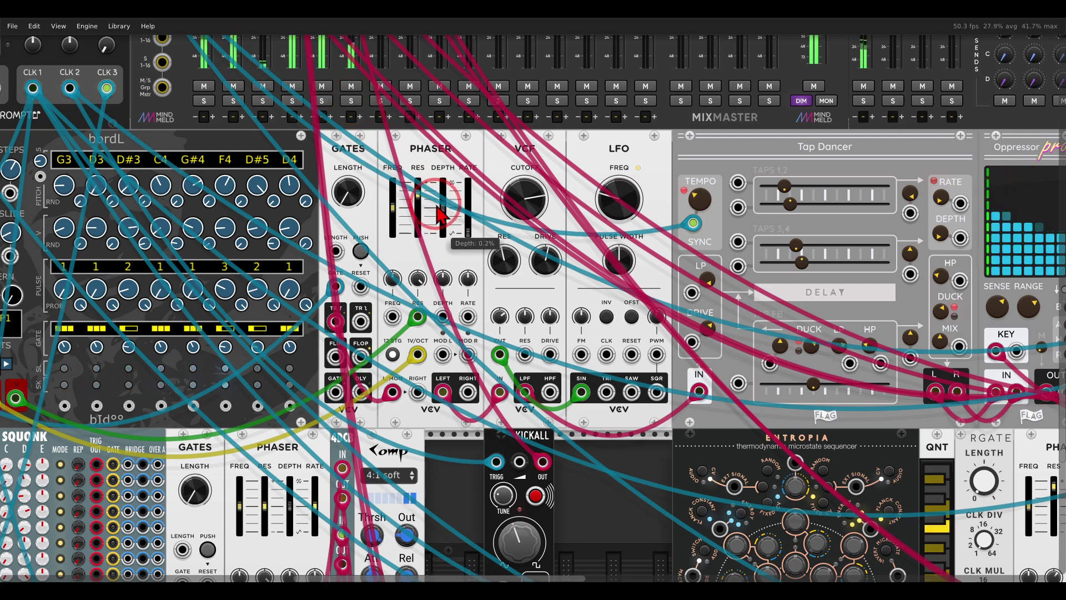
scroll(434, 203, down, 3)
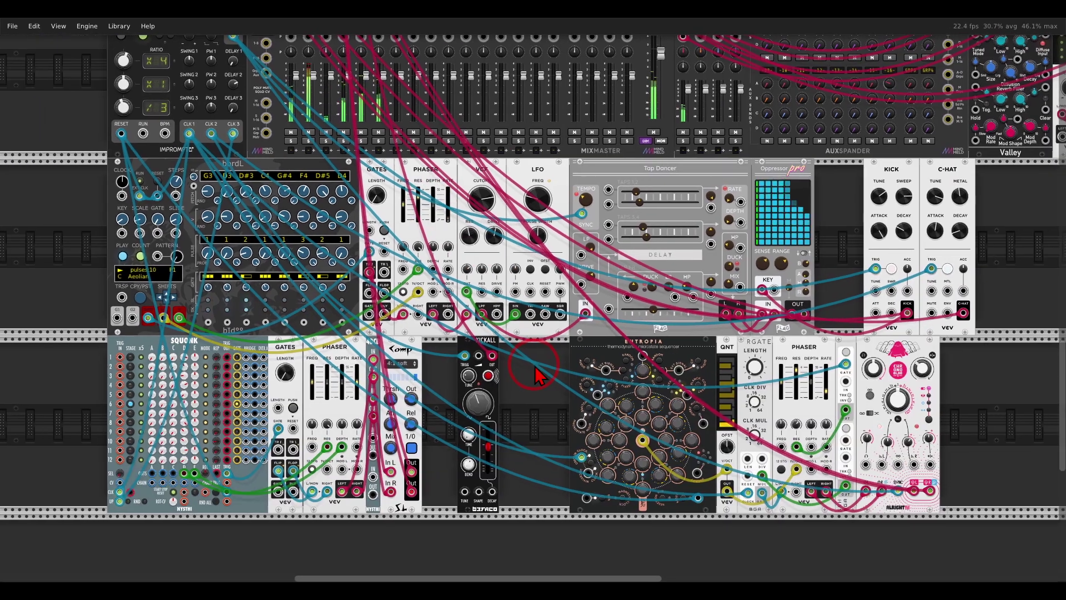
scroll(539, 389, right, 1)
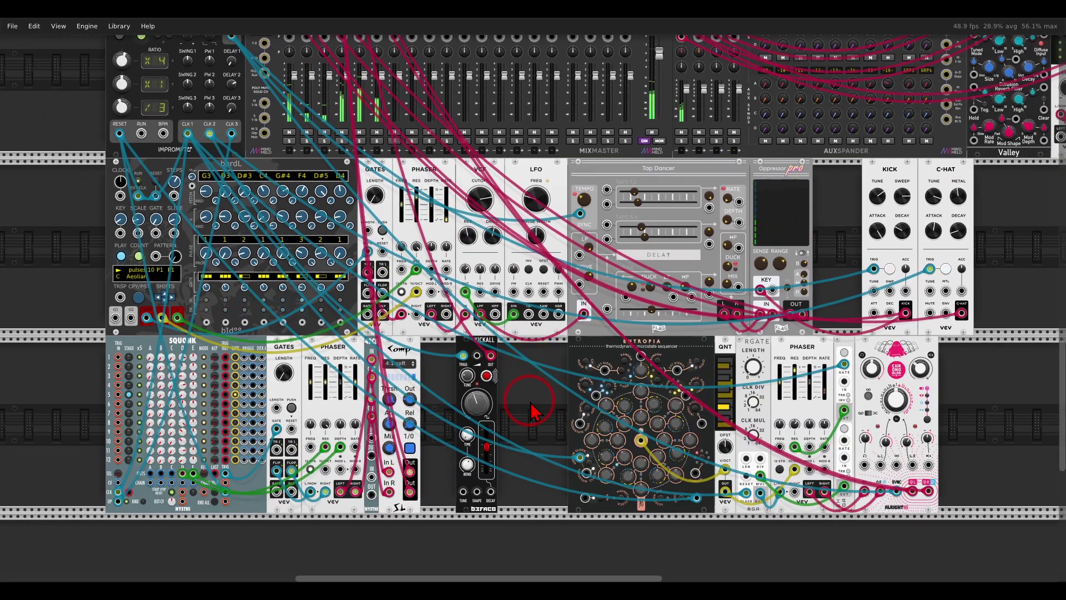